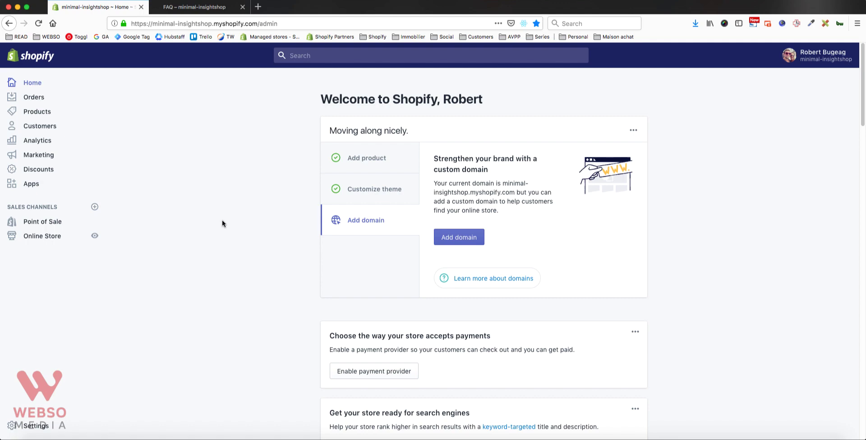
Create a new page titled 'Page to download instructions' and set its visibility to a specific publish date.
{"action": "left_click", "coordinate": [36, 236]}
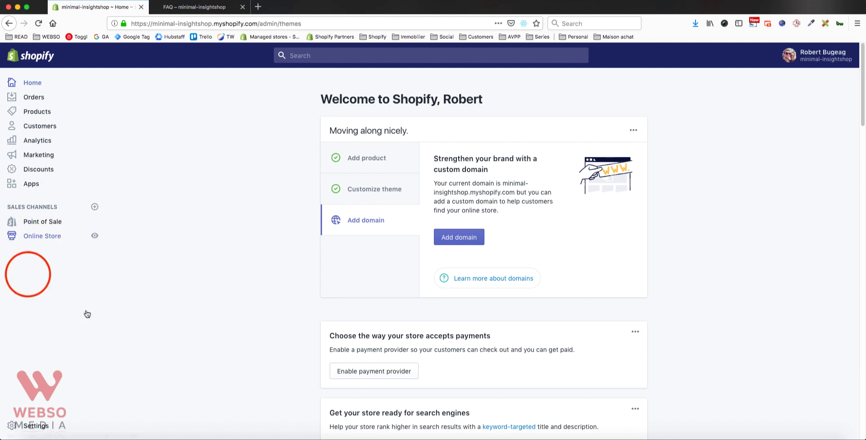
{"action": "left_click", "coordinate": [31, 275]}
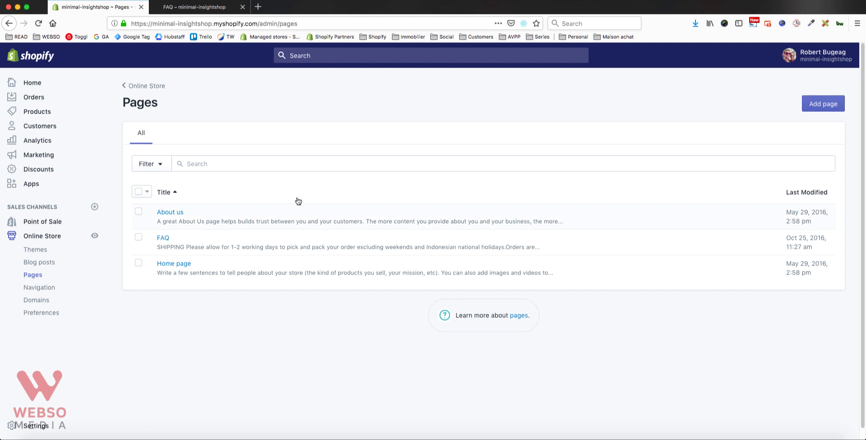
{"action": "left_click", "coordinate": [826, 104]}
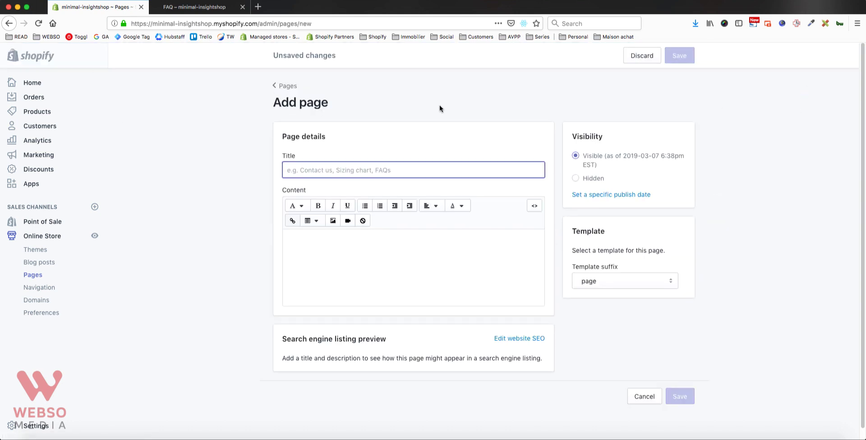
{"action": "type", "text": "Page to download instructions"}
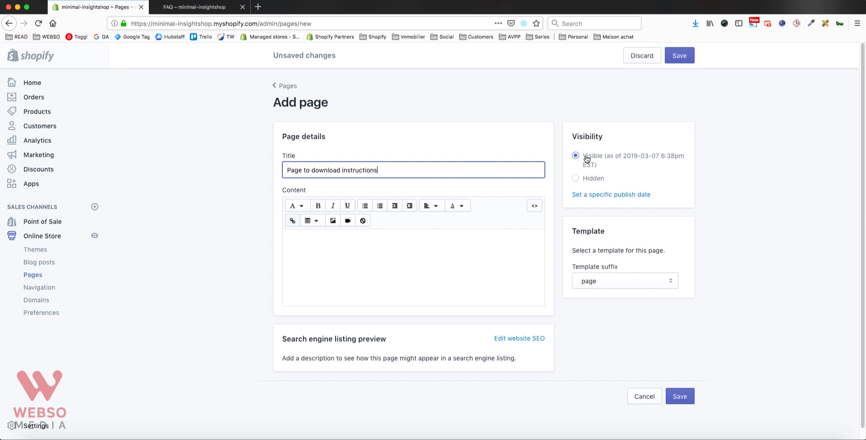
{"action": "left_click", "coordinate": [585, 178]}
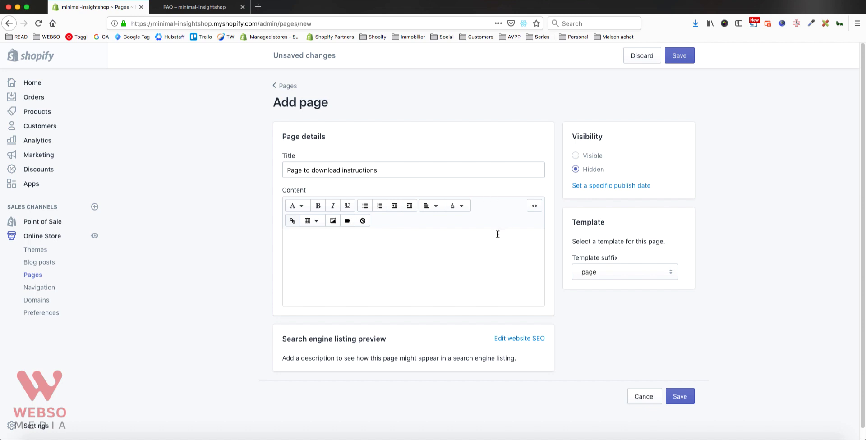
{"action": "left_click", "coordinate": [576, 185]}
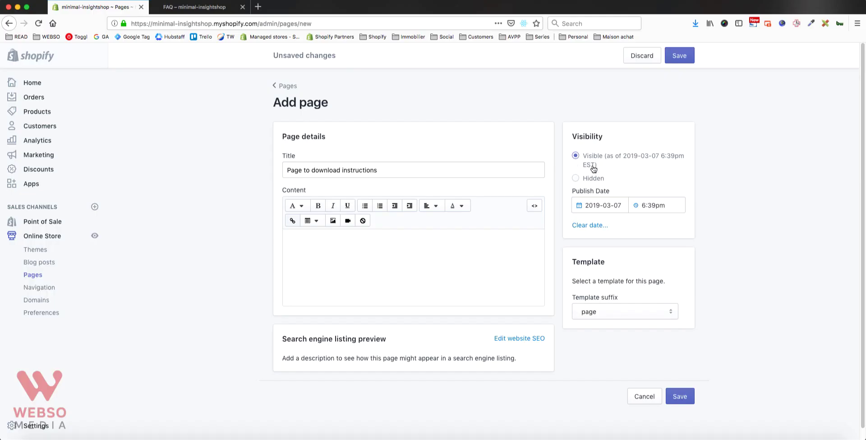
Enter the content 'Description of the page.', keep the 'page' template, and save the page.
{"action": "left_click", "coordinate": [313, 243]}
{"action": "left_click", "coordinate": [315, 241]}
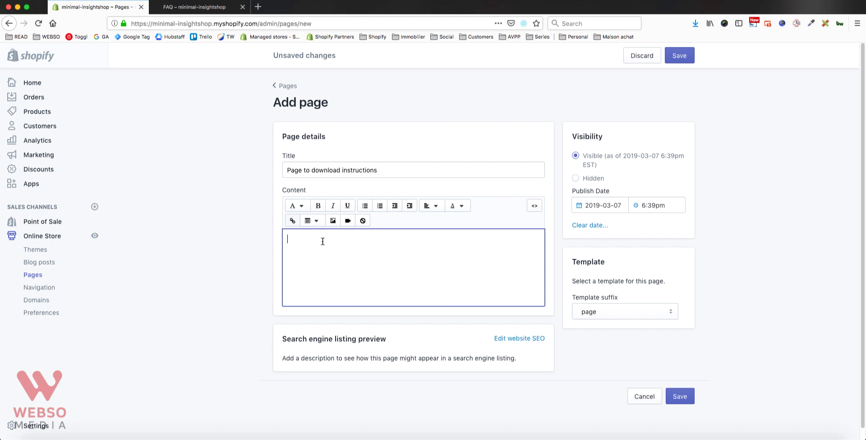
{"action": "type", "text": "Description of the page."}
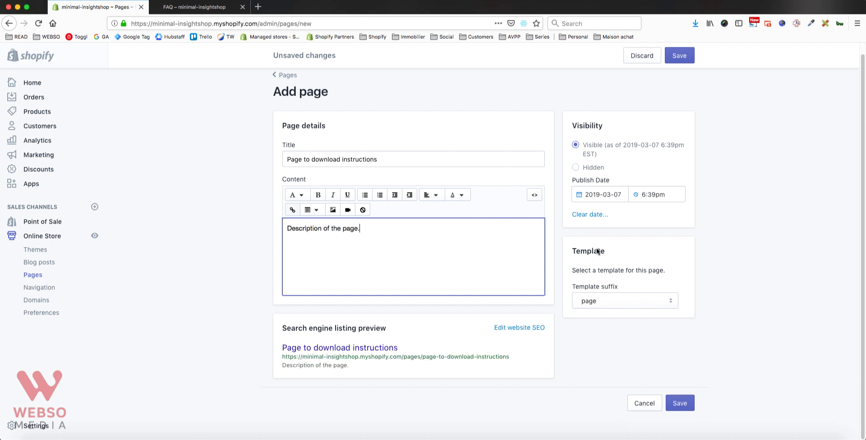
{"action": "left_click", "coordinate": [638, 302]}
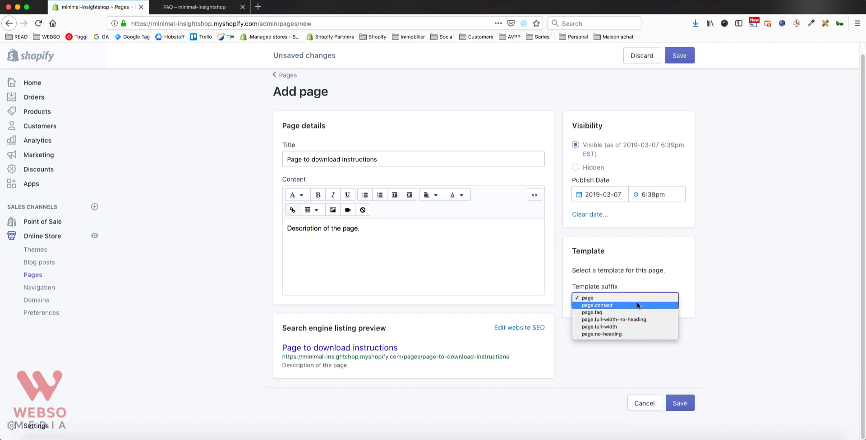
{"action": "left_click", "coordinate": [609, 297]}
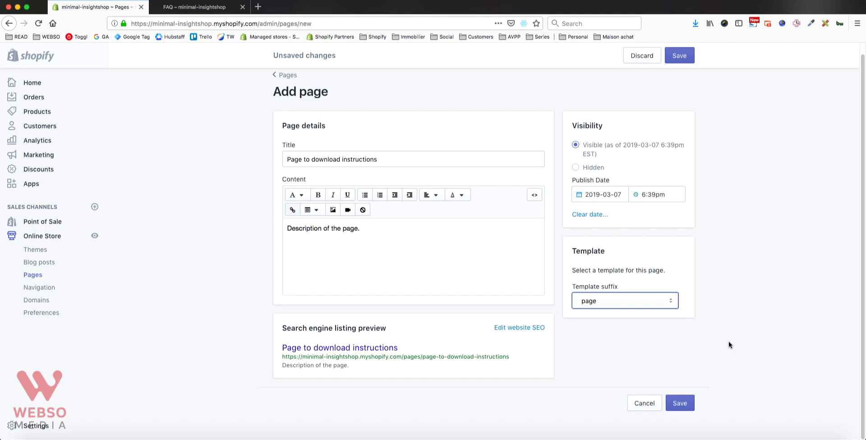
{"action": "left_click", "coordinate": [680, 403]}
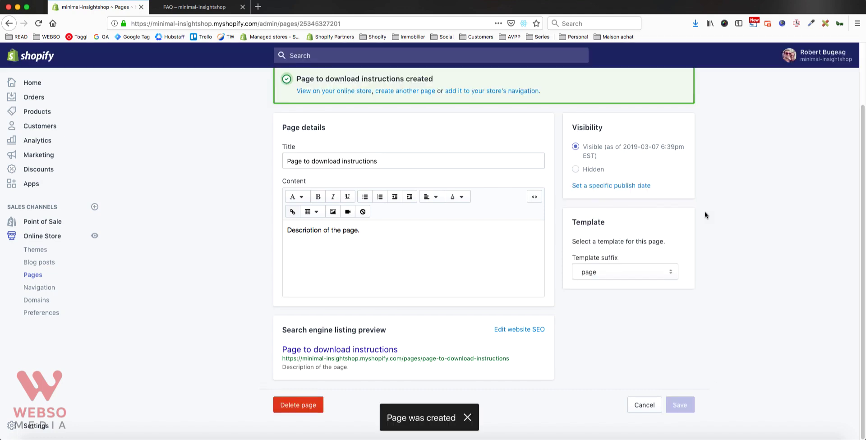
Review the page's search engine listing title and meta description.
{"action": "left_click", "coordinate": [506, 330]}
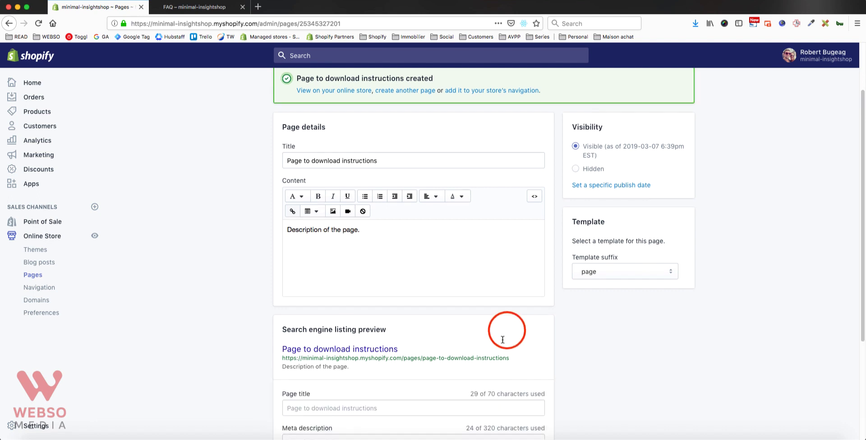
{"action": "scroll", "coordinate": [461, 340], "scroll_direction": "down", "scroll_amount": 3}
{"action": "left_click", "coordinate": [288, 324]}
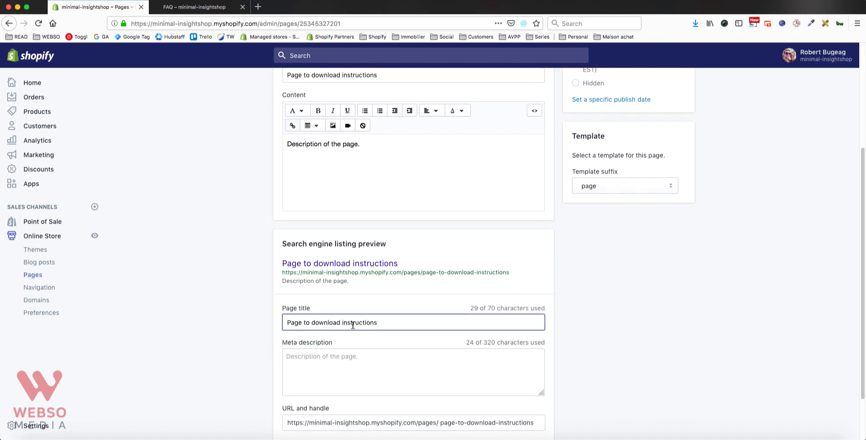
{"action": "left_click", "coordinate": [334, 359]}
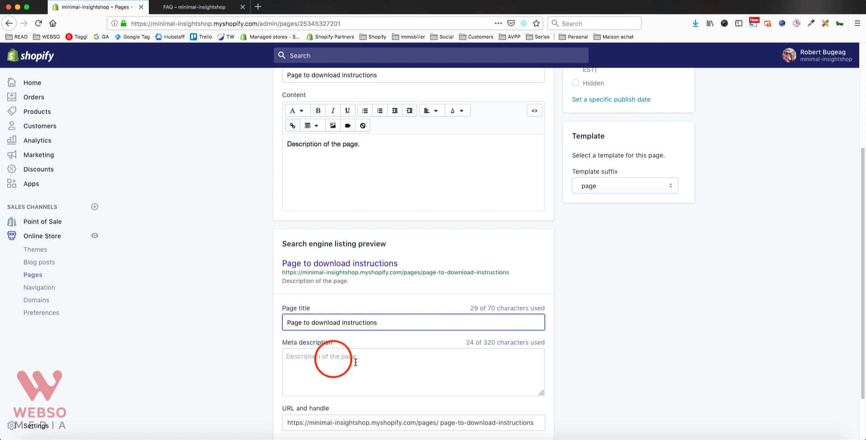
{"action": "scroll", "coordinate": [451, 361], "scroll_direction": "down", "scroll_amount": 2}
{"action": "left_click_drag", "start_coordinate": [499, 369], "coordinate": [550, 367]}
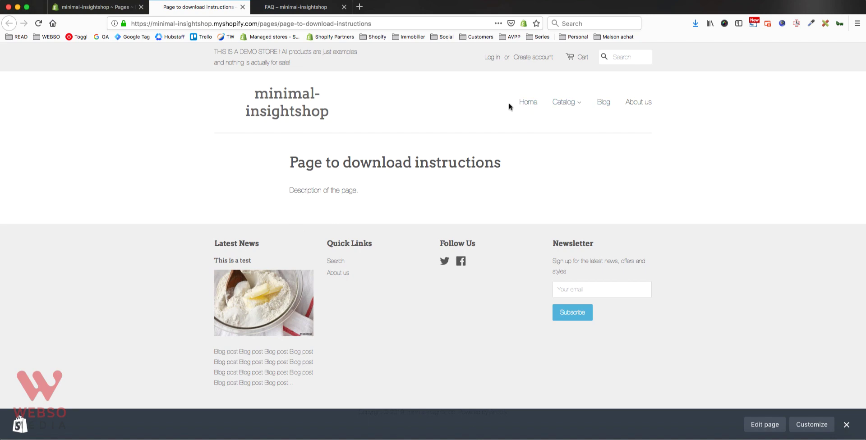
Return to the admin tab and show the Online Store Navigation menus list.
{"action": "key", "text": "ctrl+shift+Tab"}
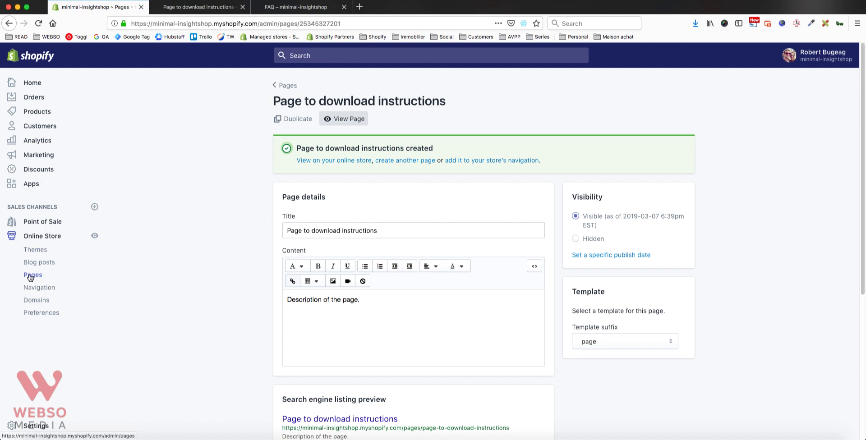
{"action": "left_click", "coordinate": [36, 290]}
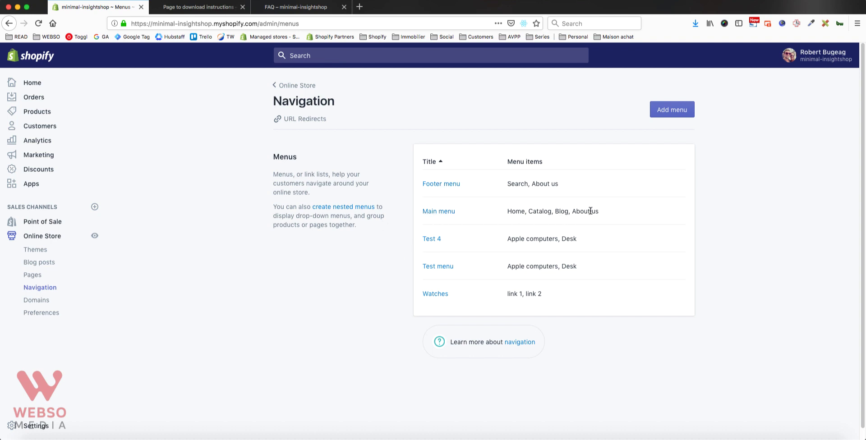
Add a Main menu item named 'Instructions' linking to Page to download instructions.
{"action": "left_click", "coordinate": [442, 212]}
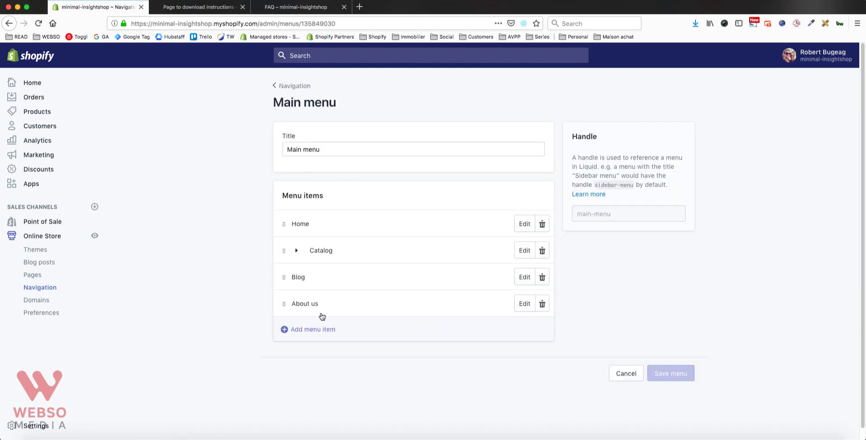
{"action": "left_click", "coordinate": [297, 332]}
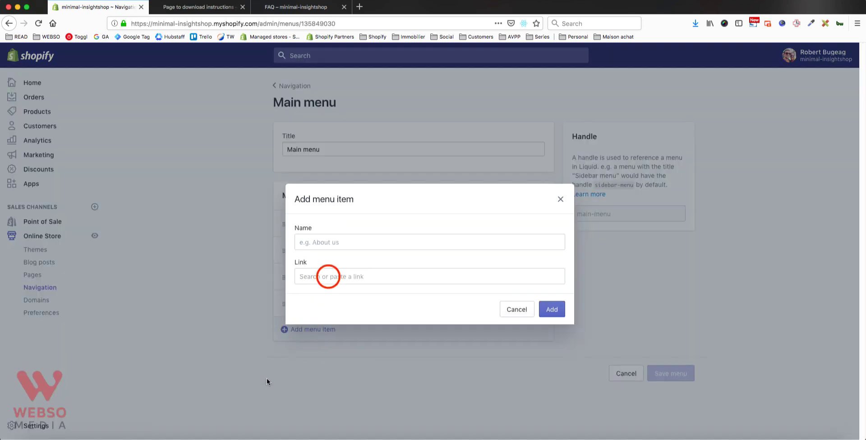
{"action": "left_click", "coordinate": [329, 277]}
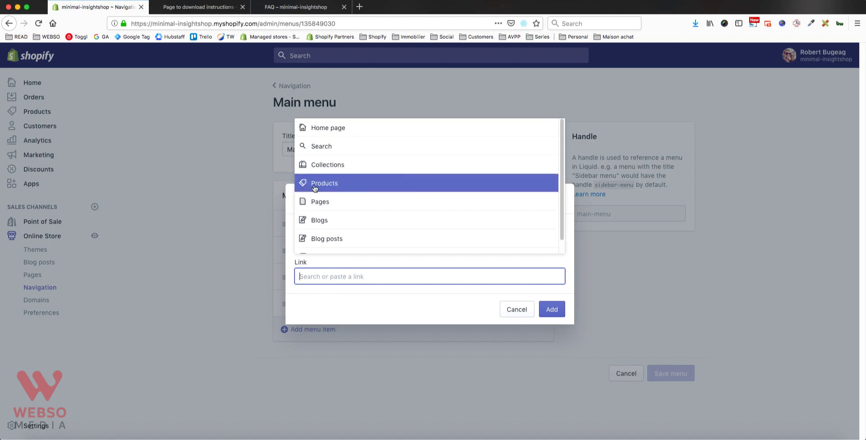
{"action": "left_click", "coordinate": [326, 203]}
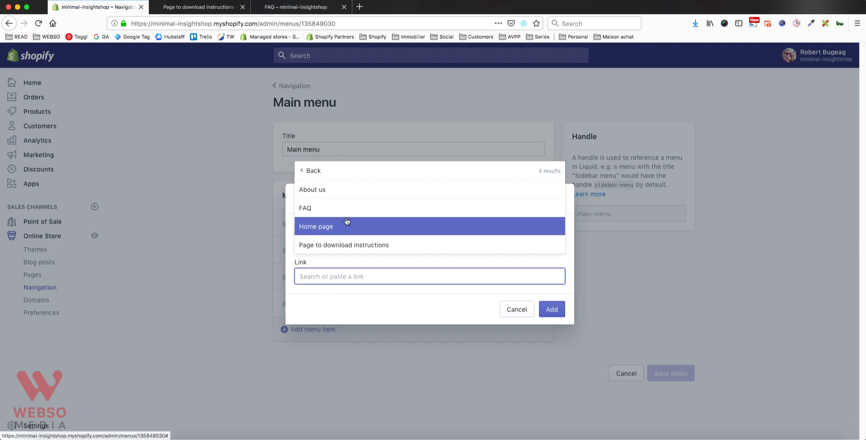
{"action": "left_click", "coordinate": [326, 251]}
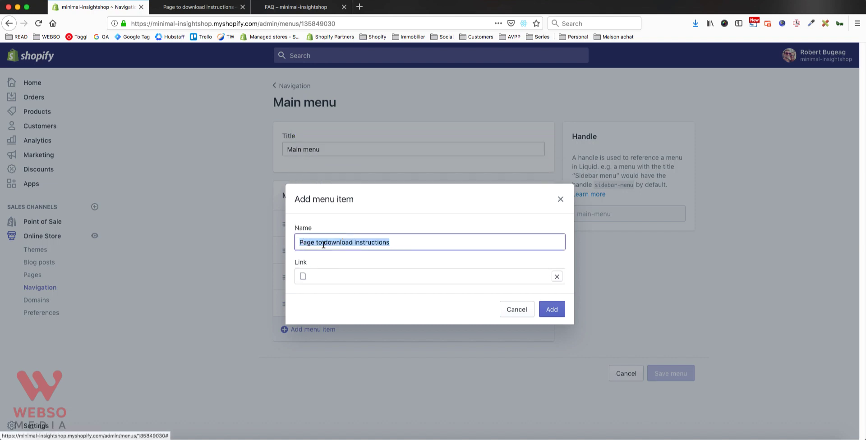
{"action": "left_click", "coordinate": [392, 240]}
{"action": "type", "text": "Instructions"}
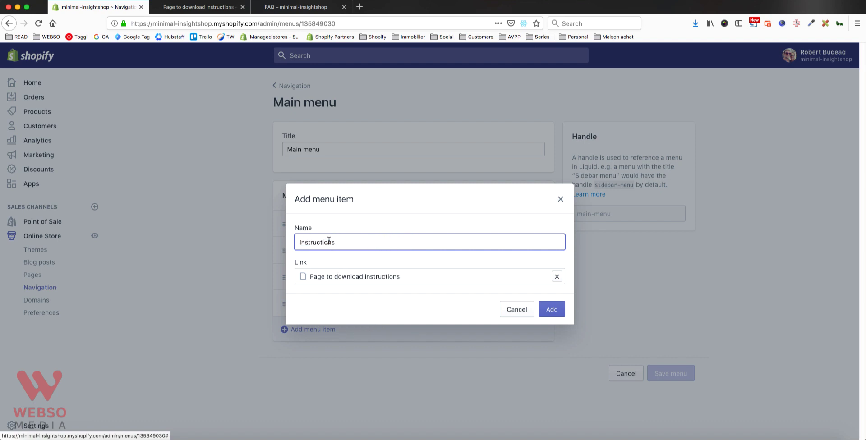
{"action": "left_click_drag", "start_coordinate": [355, 242], "coordinate": [299, 243]}
{"action": "type", "text": "I"}
{"action": "left_click", "coordinate": [551, 309]}
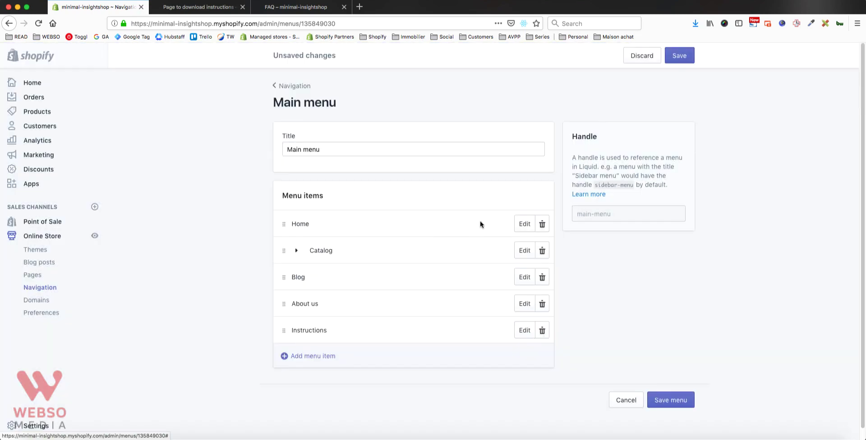
Save the Main menu and check the Instructions link on the storefront.
{"action": "left_click", "coordinate": [679, 55]}
{"action": "left_click", "coordinate": [198, 7]}
{"action": "left_click", "coordinate": [38, 23]}
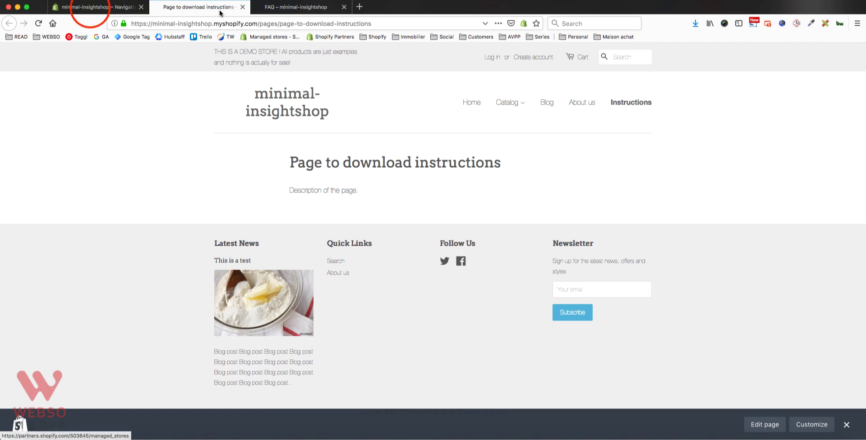
{"action": "left_click", "coordinate": [88, 8]}
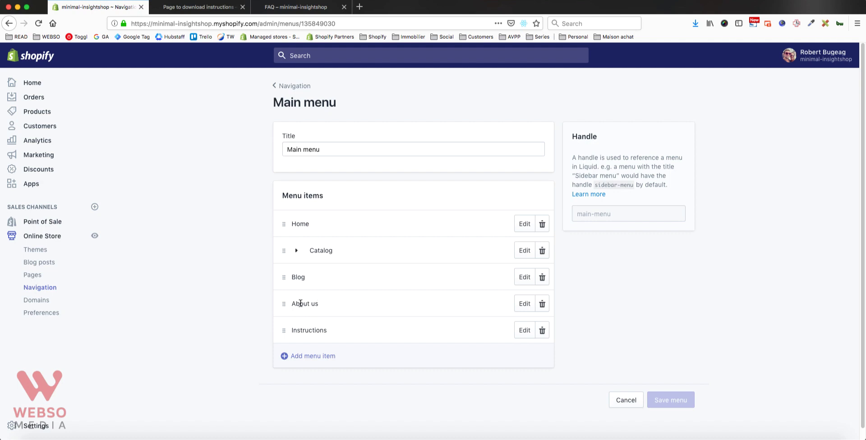
Drag Instructions beneath About us, save, and confirm it in the storefront's About us dropdown.
{"action": "mouse_move", "coordinate": [284, 332]}
{"action": "left_mouse_down"}
{"action": "mouse_move", "coordinate": [283, 319]}
{"action": "mouse_move", "coordinate": [324, 321]}
{"action": "left_mouse_up"}
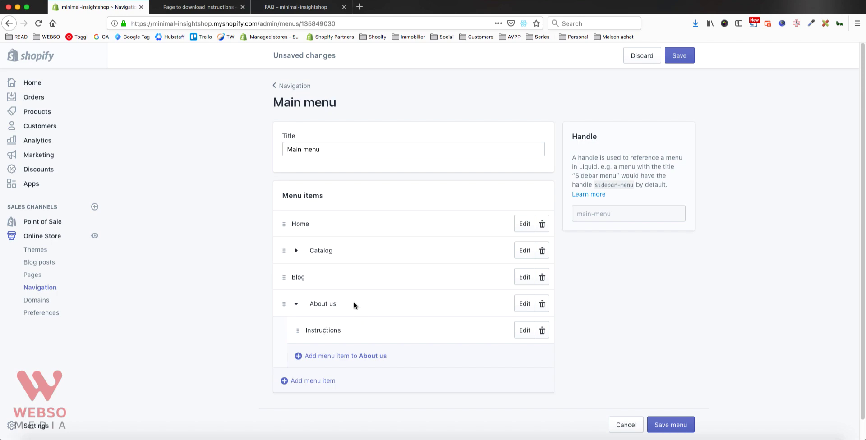
{"action": "left_click", "coordinate": [683, 59]}
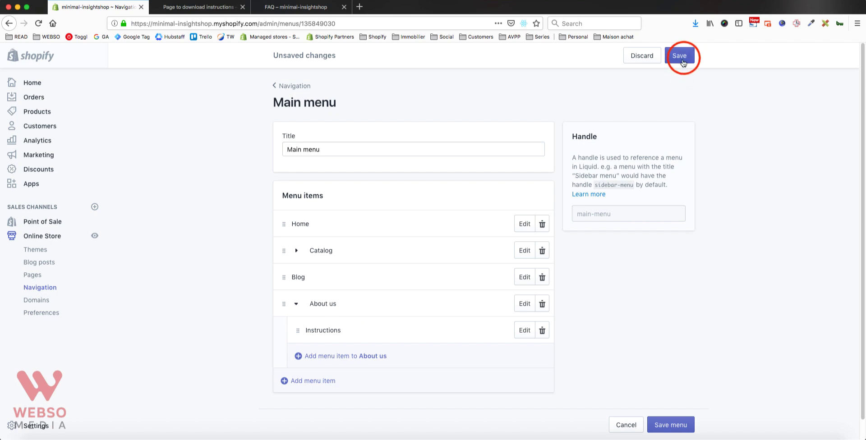
{"action": "left_click", "coordinate": [199, 7]}
{"action": "left_click", "coordinate": [38, 24]}
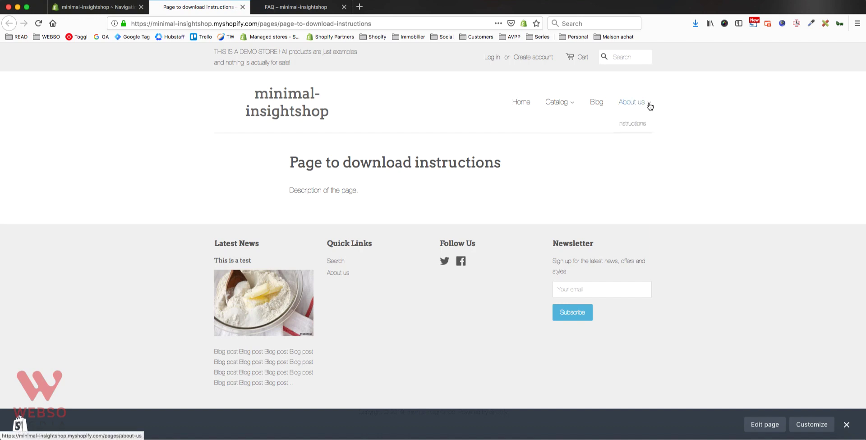
{"action": "left_click", "coordinate": [722, 167]}
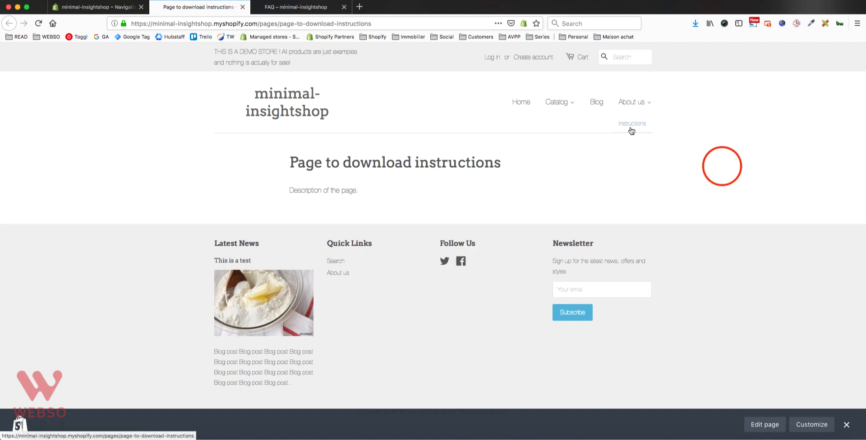
{"action": "left_click", "coordinate": [722, 166]}
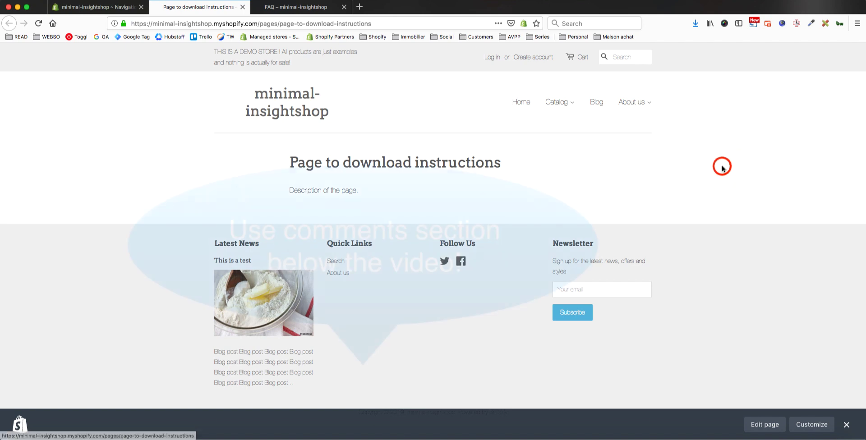